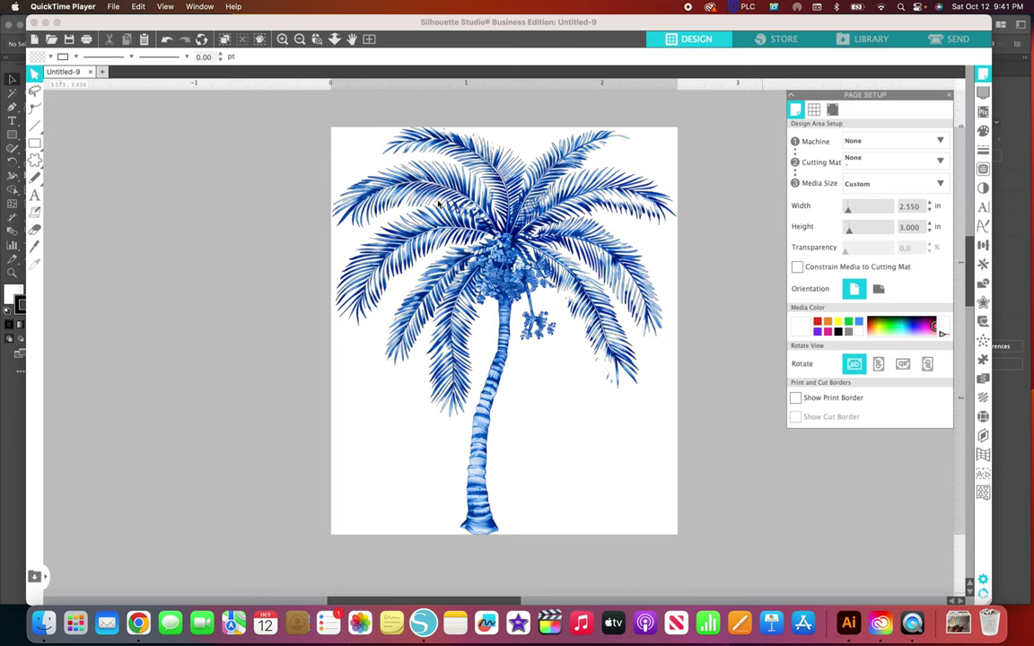
Step: Select the palm tree image and shift it to the right on the page
left_click(408, 178)
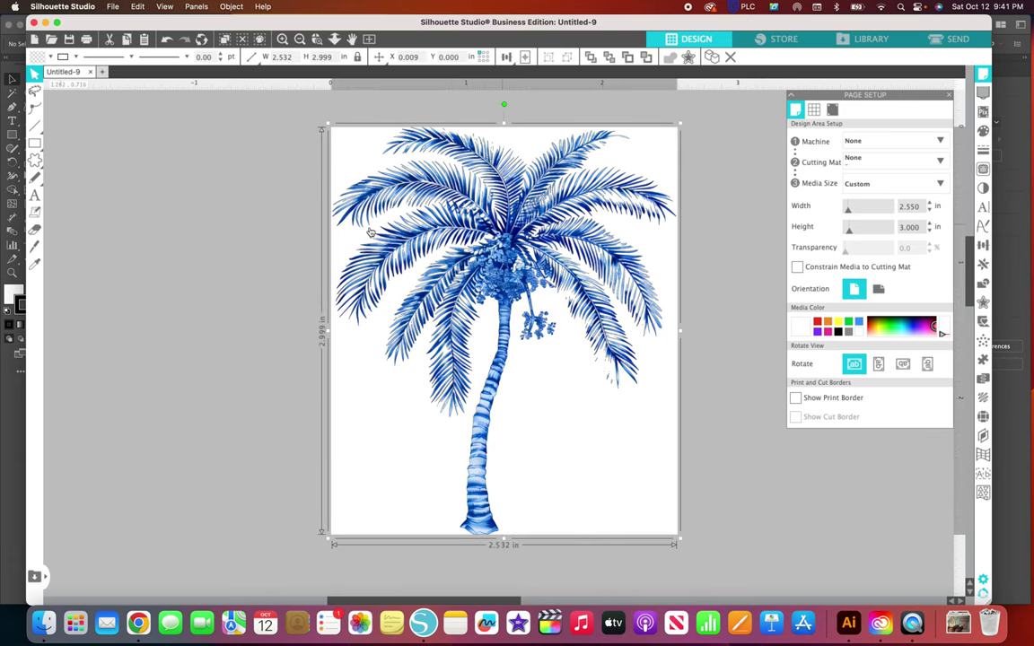
left_click_drag(368, 233, 332, 233)
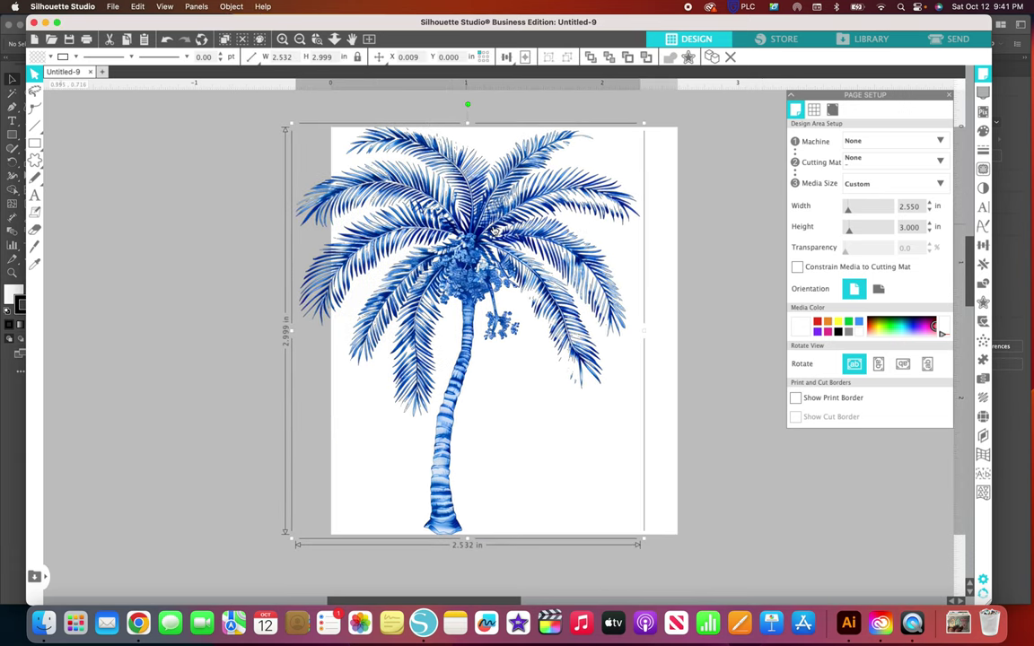
left_click_drag(472, 230, 505, 229)
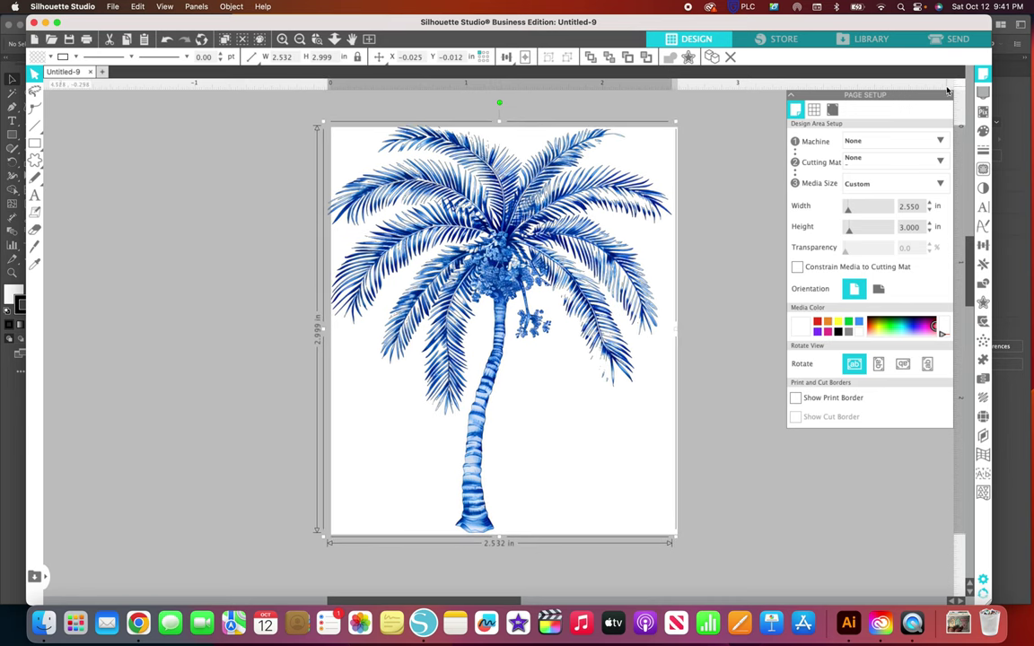
Step: Set the palm image's line colour to white in Line Style and bring up the Offset panel
left_click(984, 155)
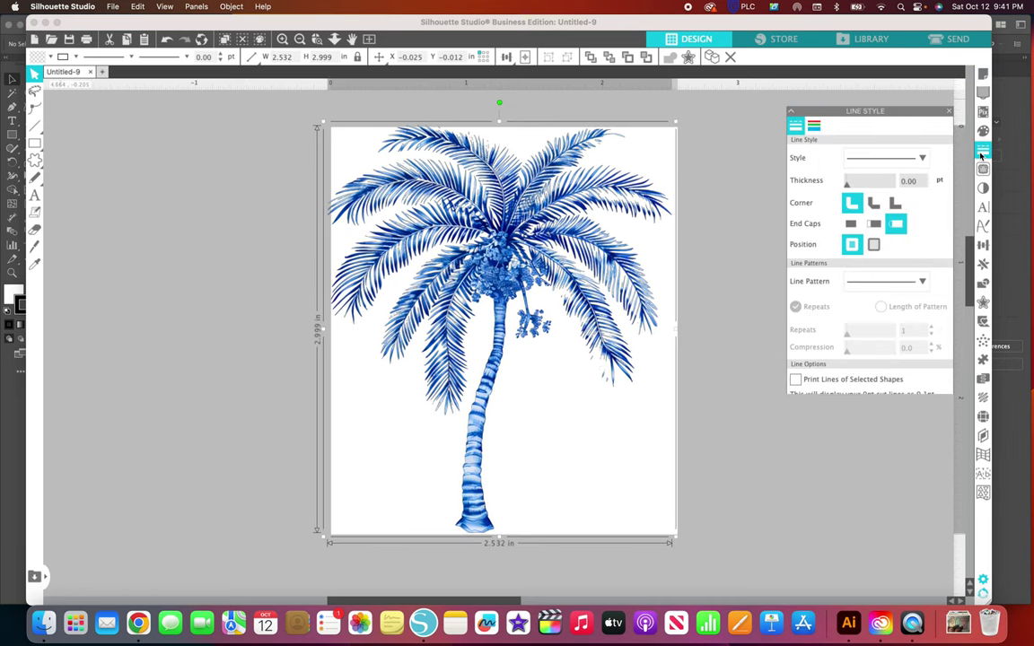
left_click(816, 109)
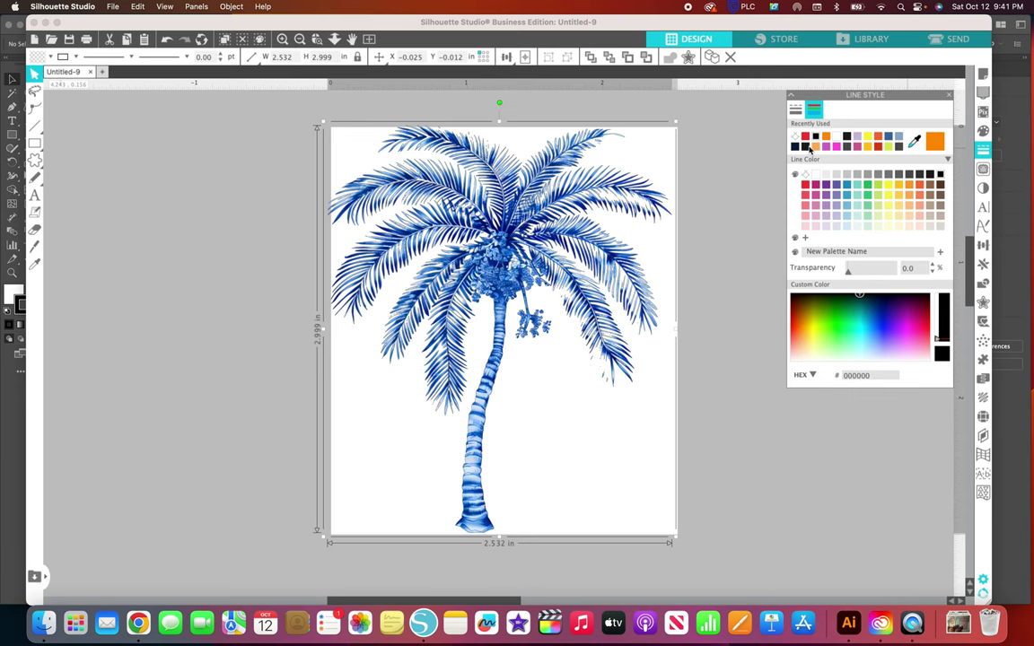
left_click(794, 137)
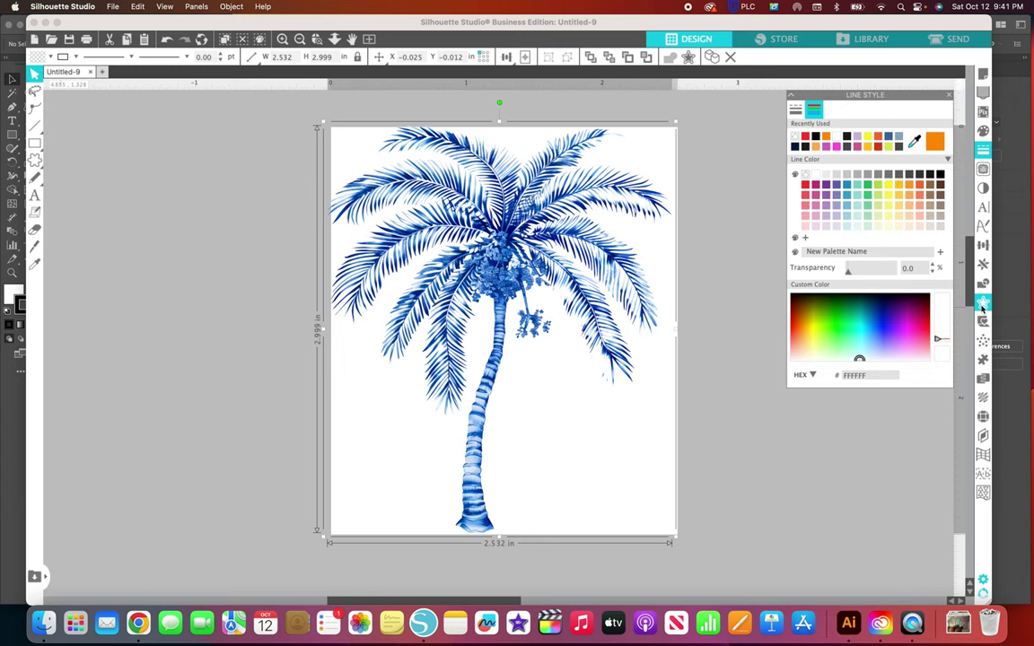
left_click(983, 305)
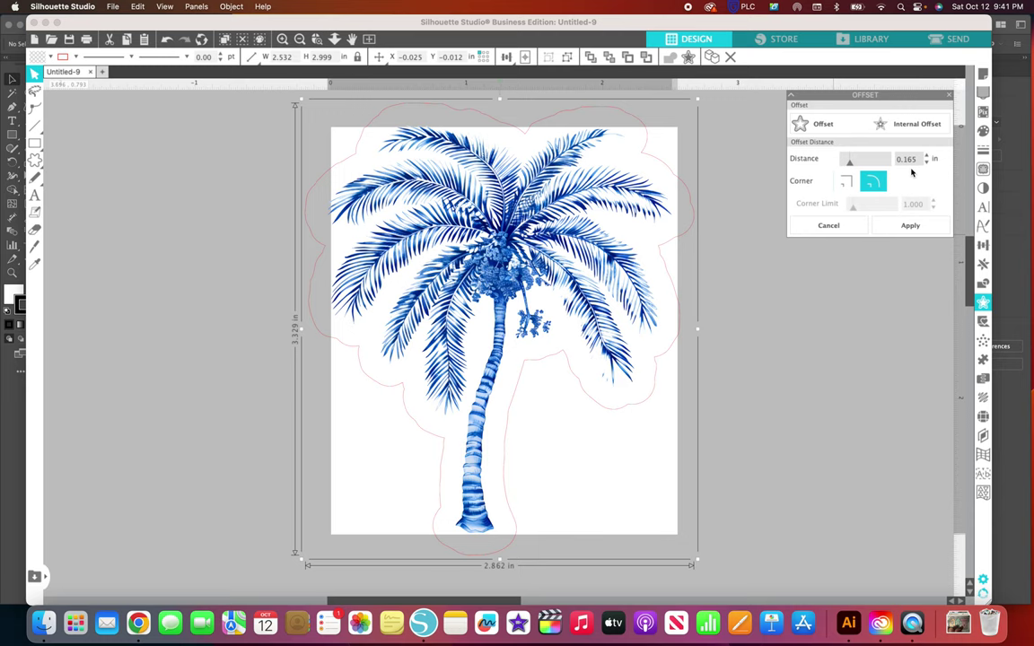
Step: Change the offset distance to 0.070 in so the rounded cut line hugs the palm
double_click(909, 158)
type("107")
key("Return")
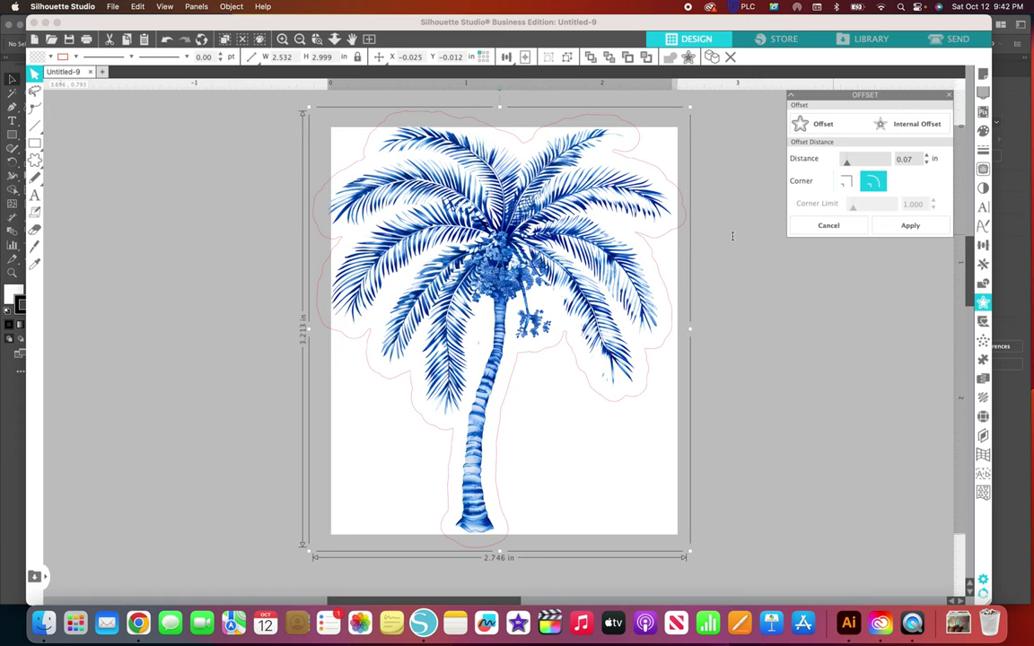
key("Return")
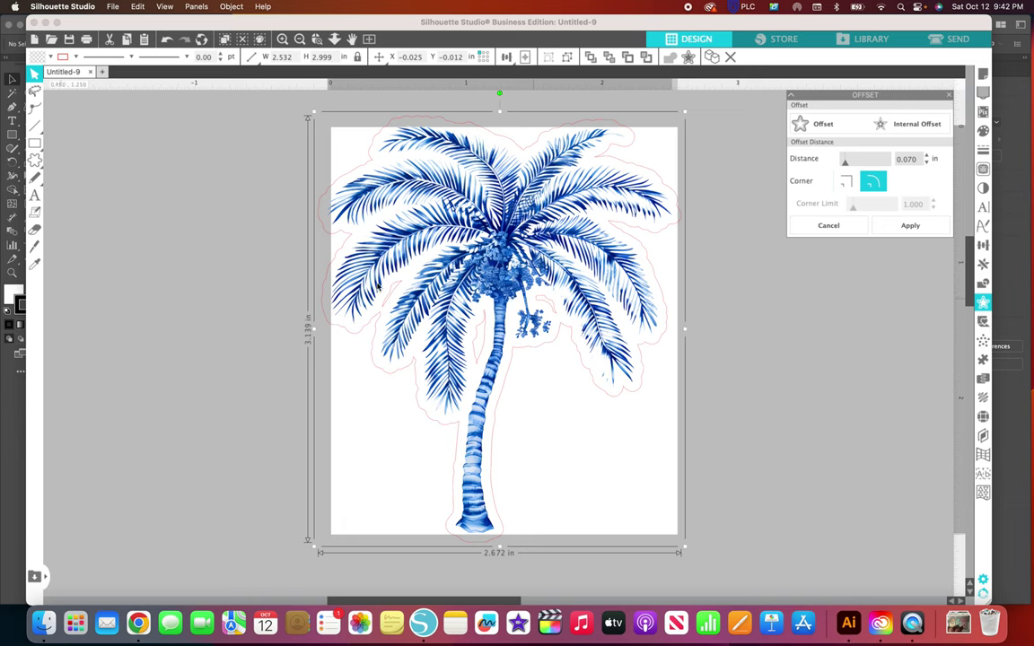
Step: Release the offset line's compound path and remove the stray inner piece
left_click(231, 7)
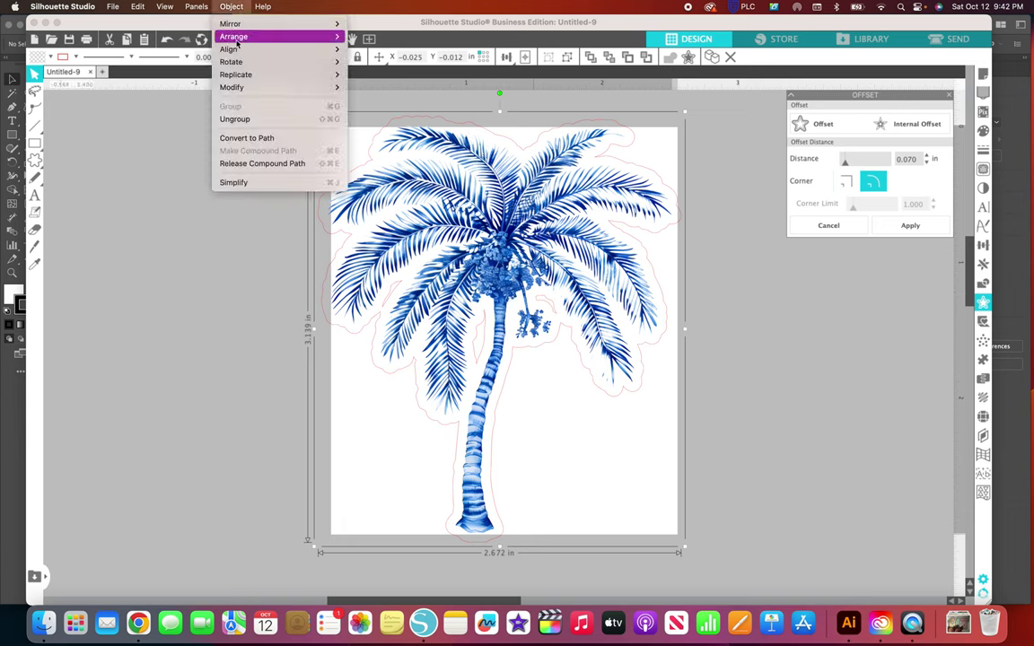
left_click(247, 164)
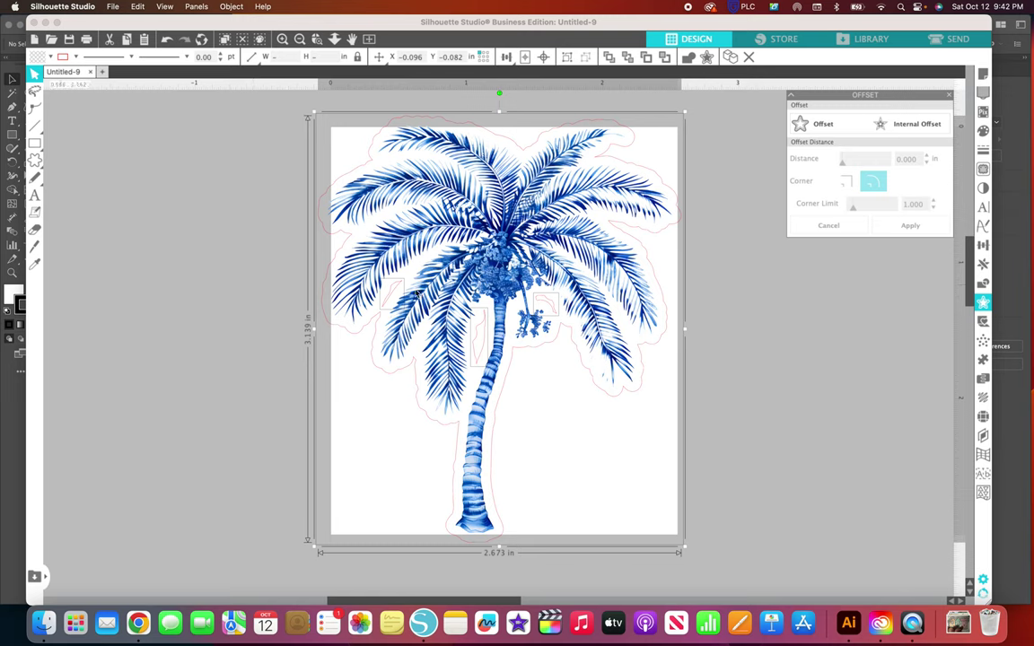
left_click(407, 120)
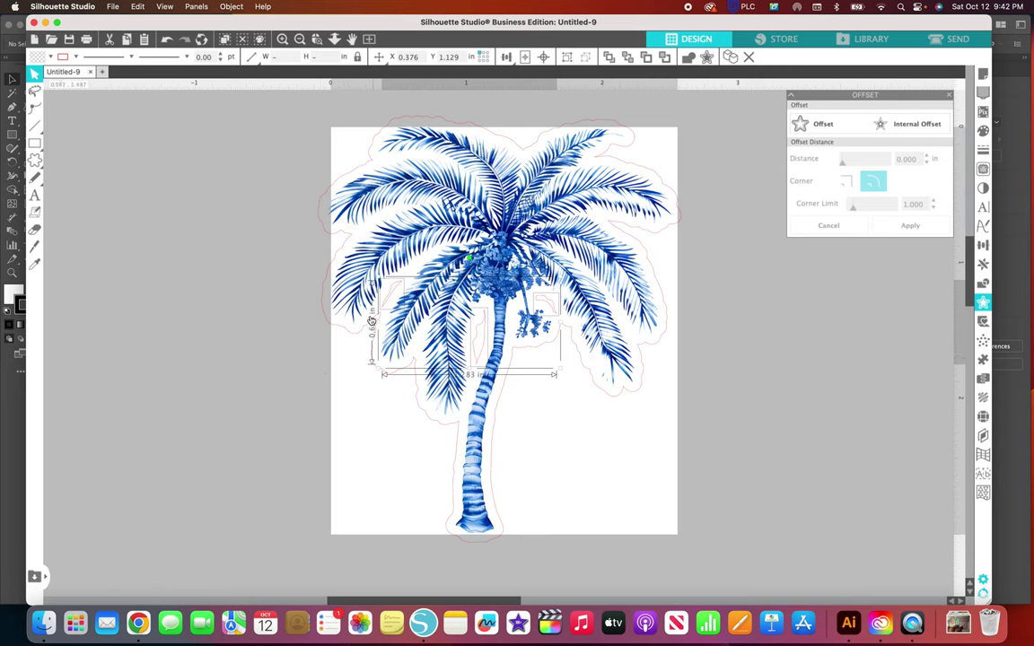
left_click(293, 459)
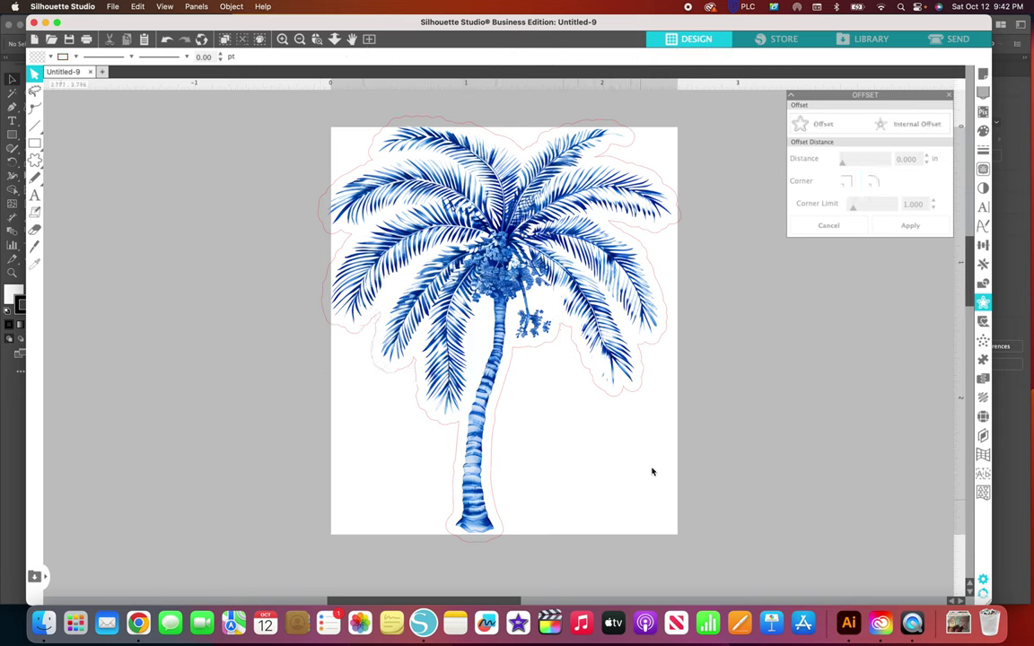
Step: Simplify the cut line to 80 nodes and reshape its curve near the lower-left fronds
double_click(640, 395)
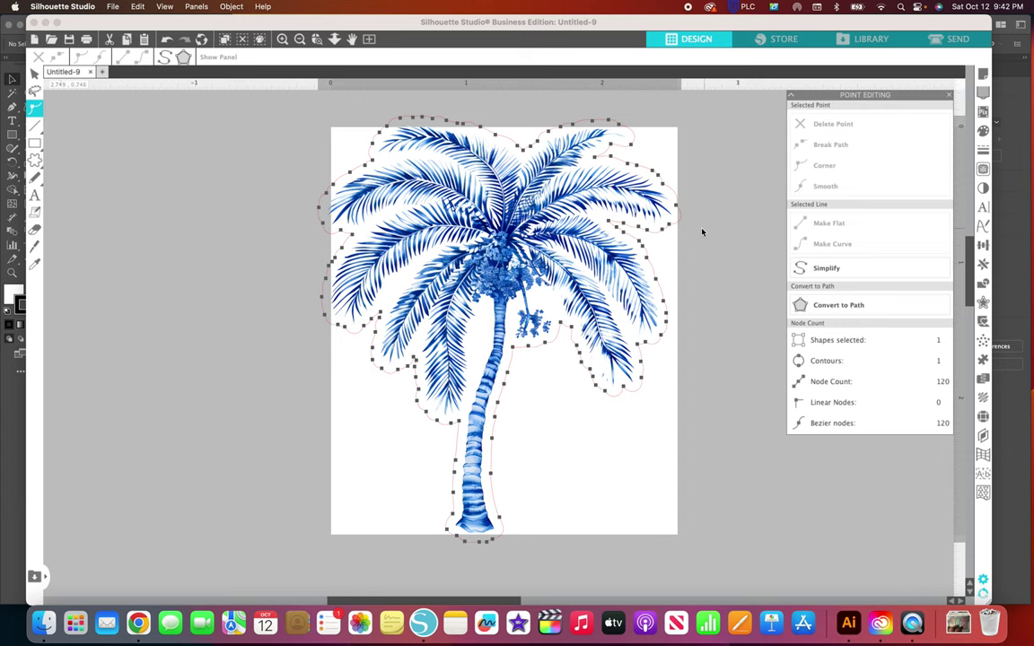
left_click(826, 269)
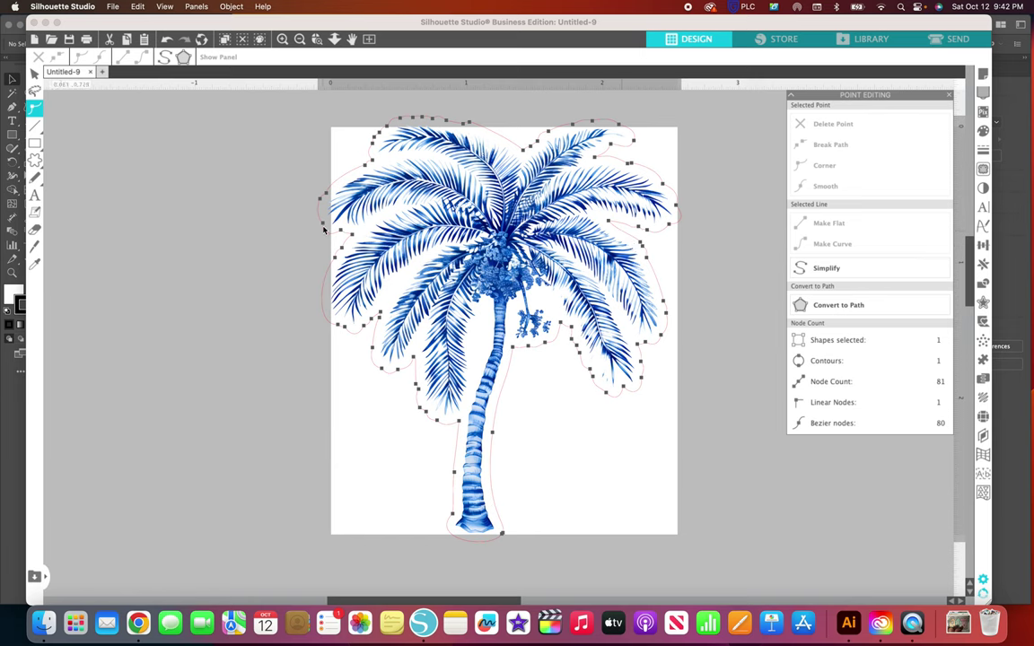
left_click(320, 198)
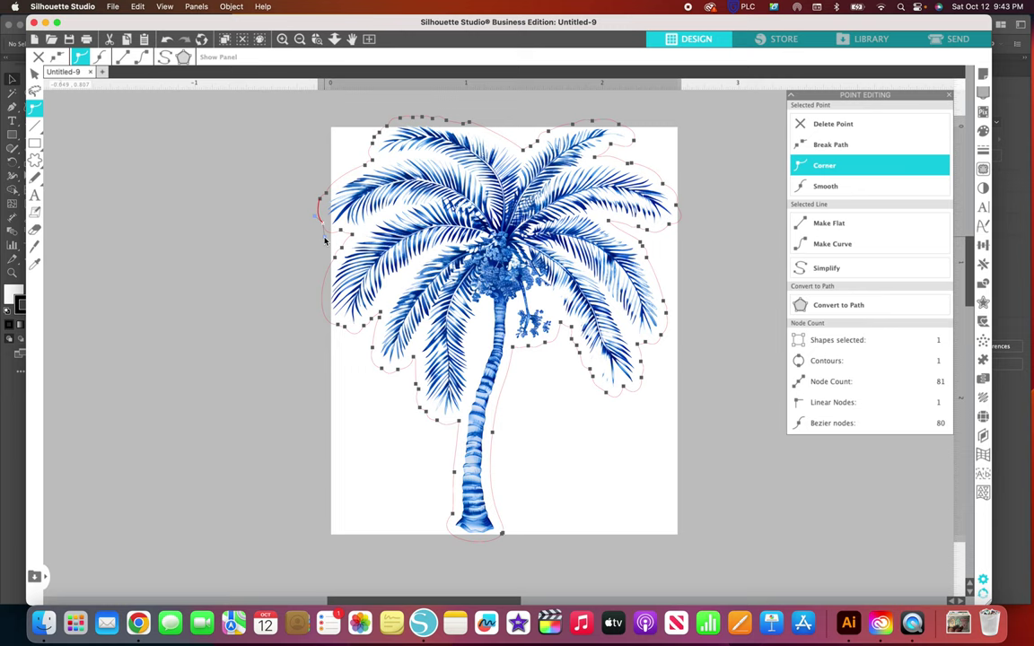
left_click(355, 341)
mouse_move(354, 342)
left_mouse_down()
mouse_move(366, 328)
mouse_move(348, 335)
left_mouse_up()
Step: Smooth the cut line near the lower fronds and delete its top node
left_click(384, 371)
mouse_move(385, 371)
left_mouse_down()
mouse_move(368, 363)
mouse_move(377, 371)
left_mouse_up()
left_click(434, 118)
key("BackSpace")
left_click(543, 132)
Step: Select the palm together with its cut line and move them slightly right
left_click(590, 433)
left_click(576, 344)
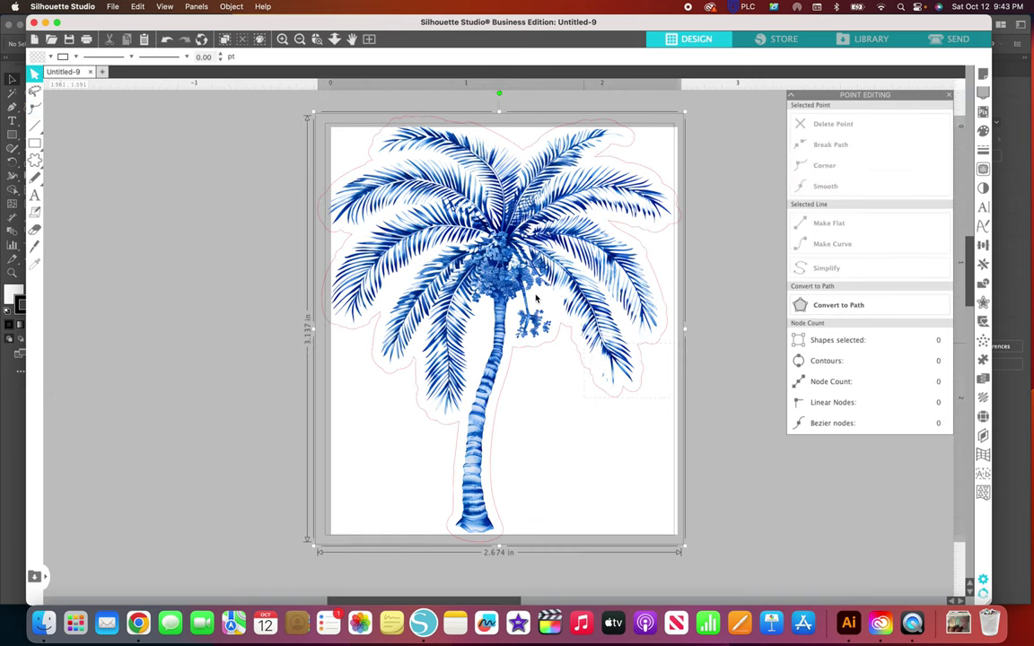
left_click(567, 57)
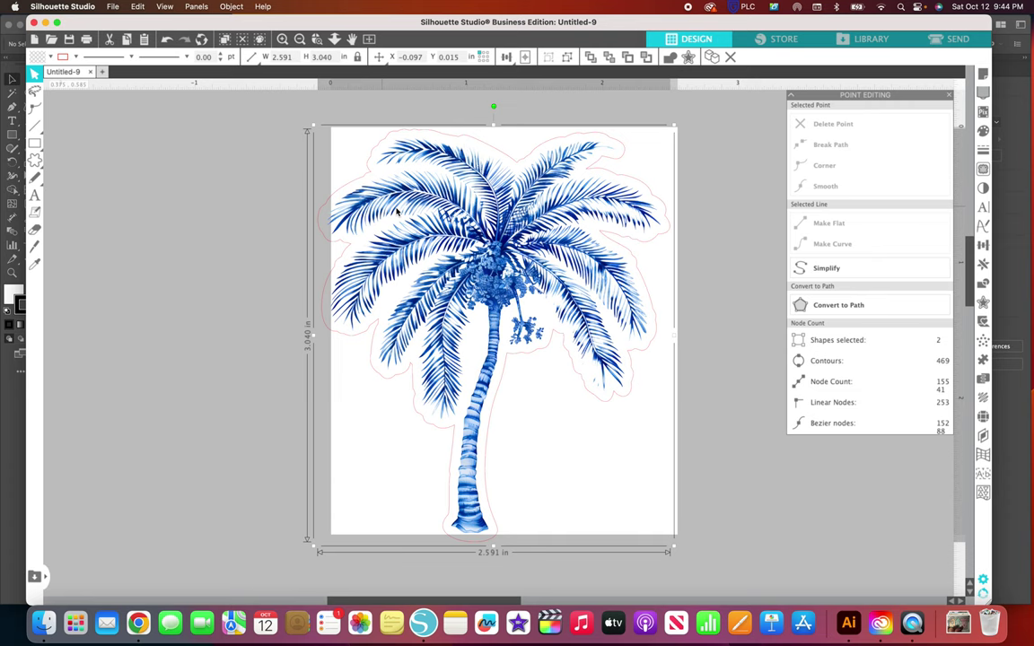
mouse_move(392, 208)
left_mouse_down()
mouse_move(406, 210)
mouse_move(395, 209)
left_mouse_up()
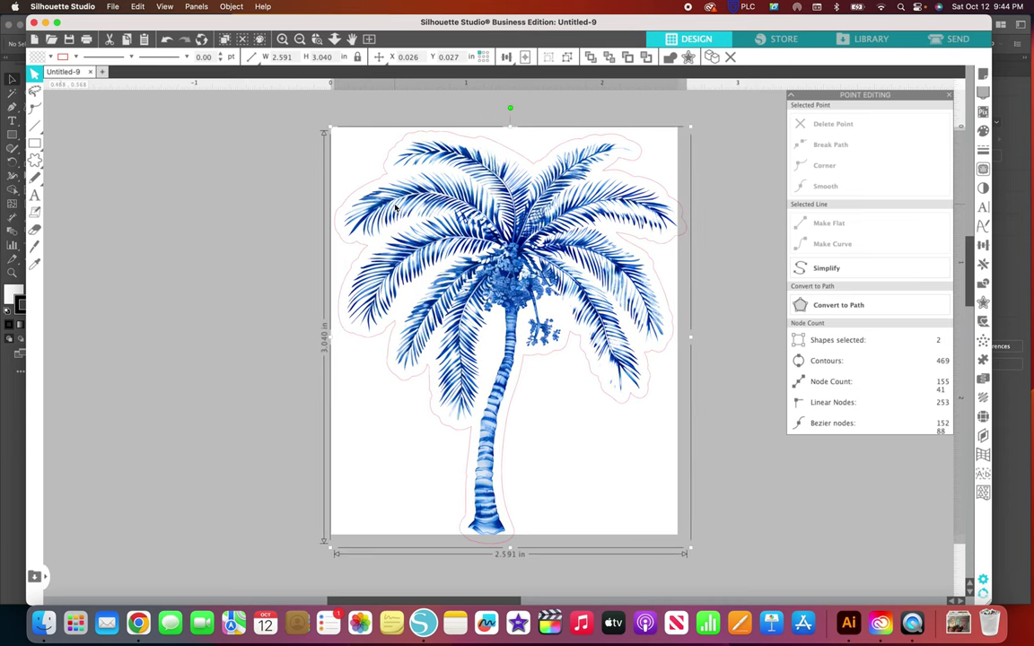
left_click(235, 207)
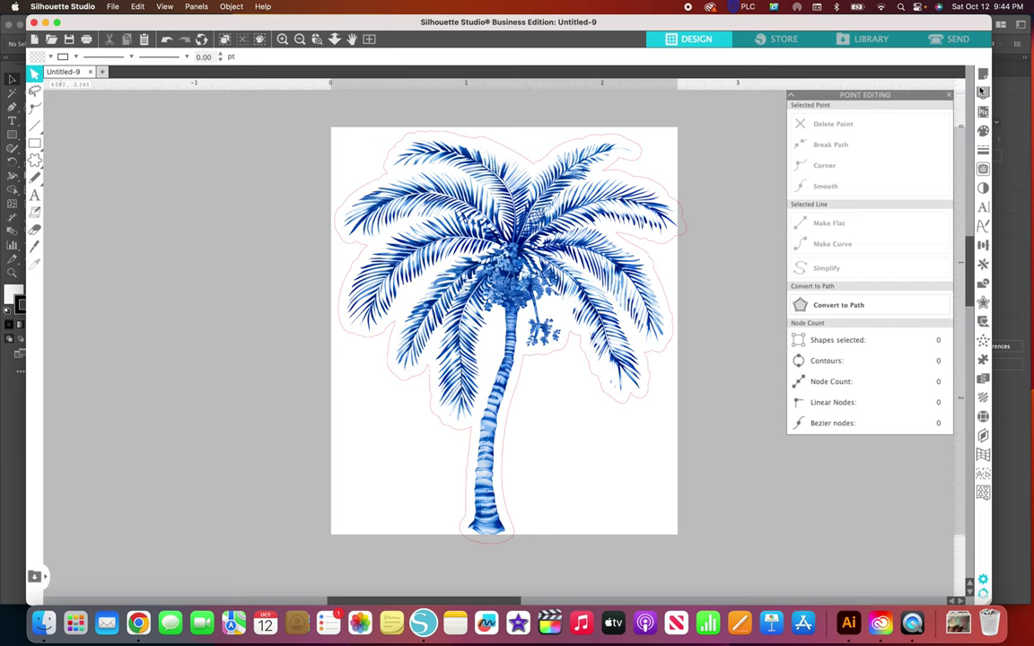
Step: Select everything and scale the palm and cut line down to about 2.512 × 2.947 in
key("super+a")
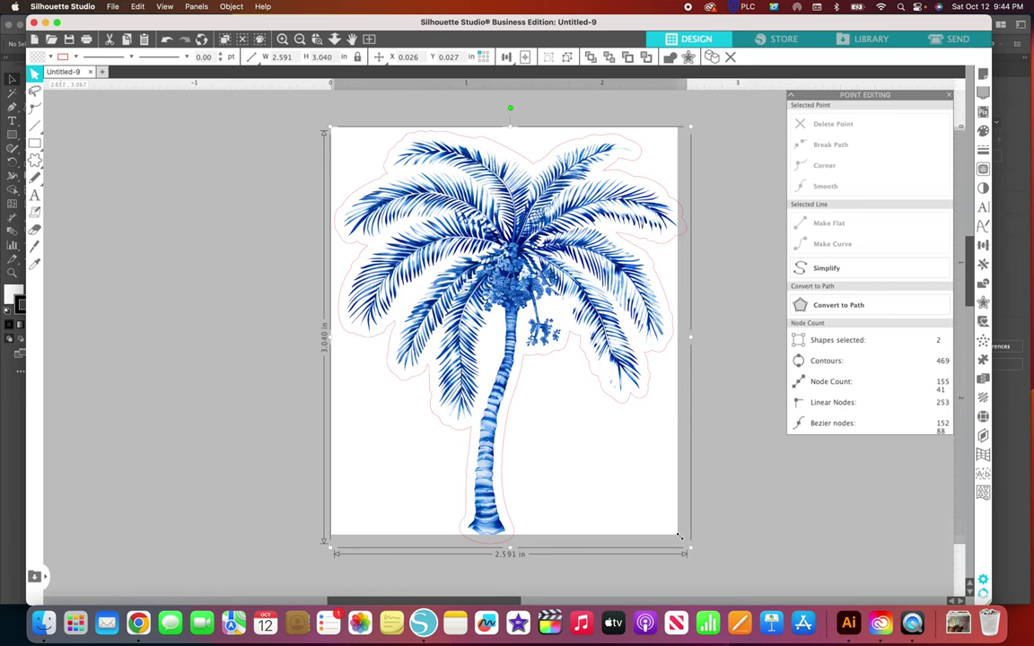
left_click_drag(699, 532, 689, 520)
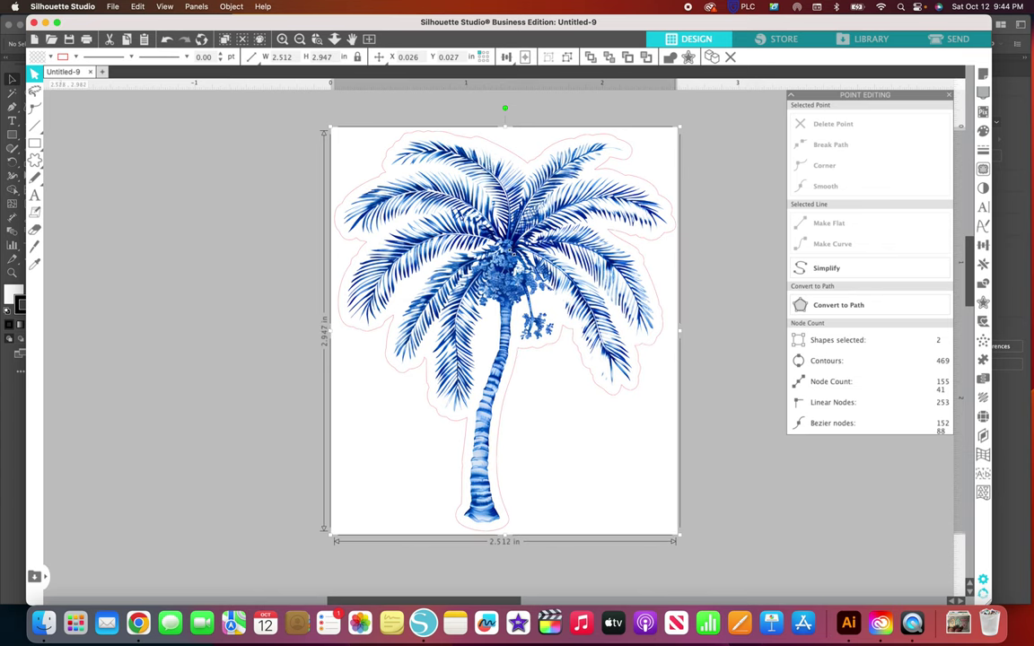
left_click(461, 230)
left_click(512, 256)
Step: Center the palm on the page and save it to the Desktop as PDF file tree.pdf
left_click(526, 57)
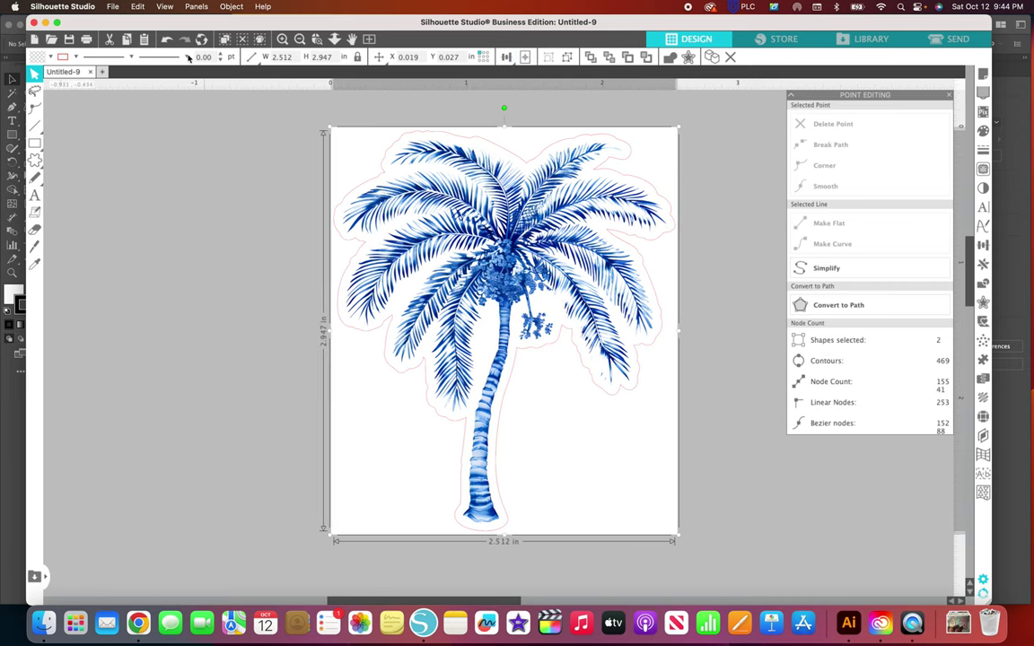
left_click(110, 6)
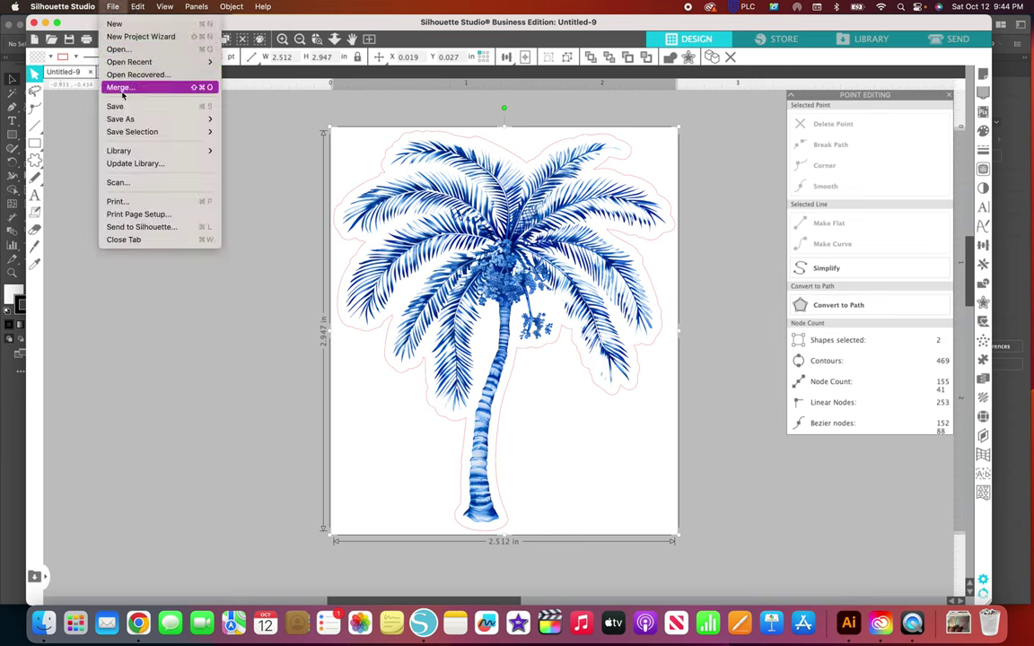
mouse_move(127, 123)
left_click(110, 6)
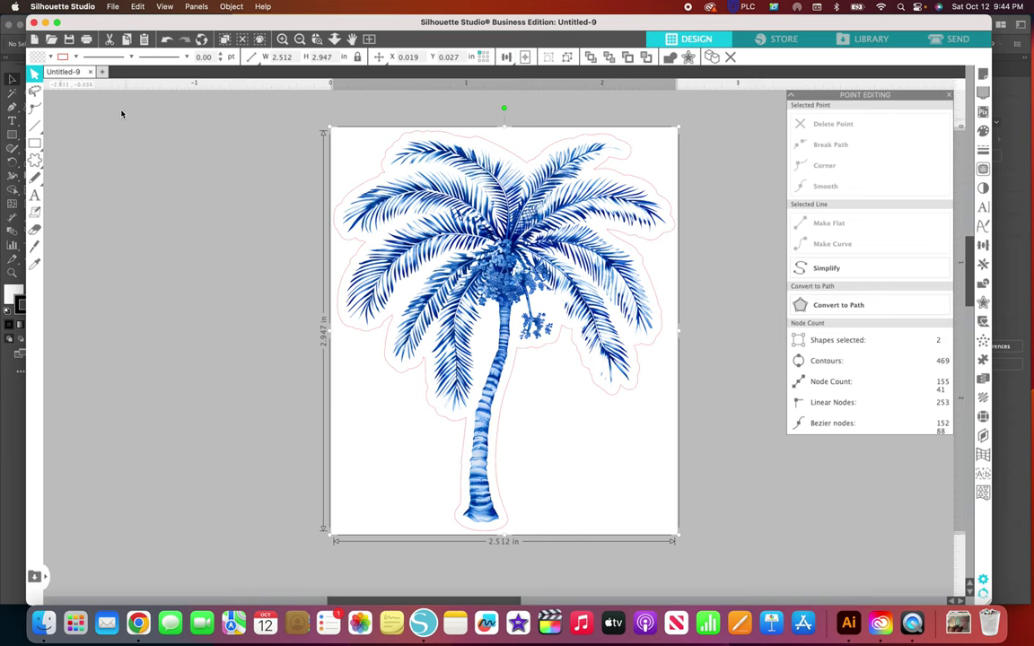
left_click(109, 7)
mouse_move(141, 122)
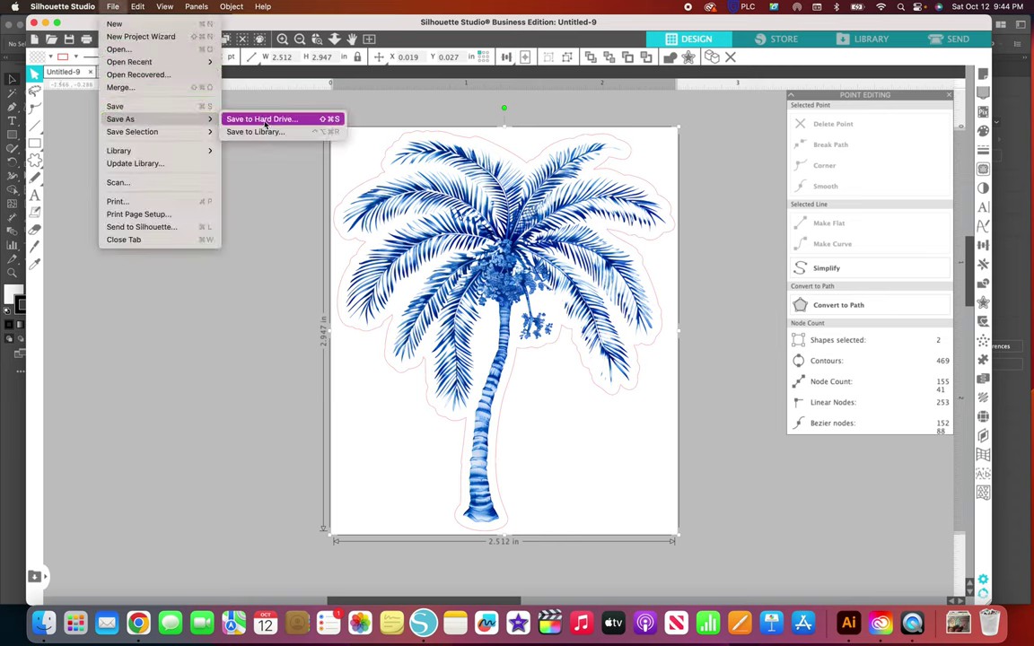
left_click(262, 117)
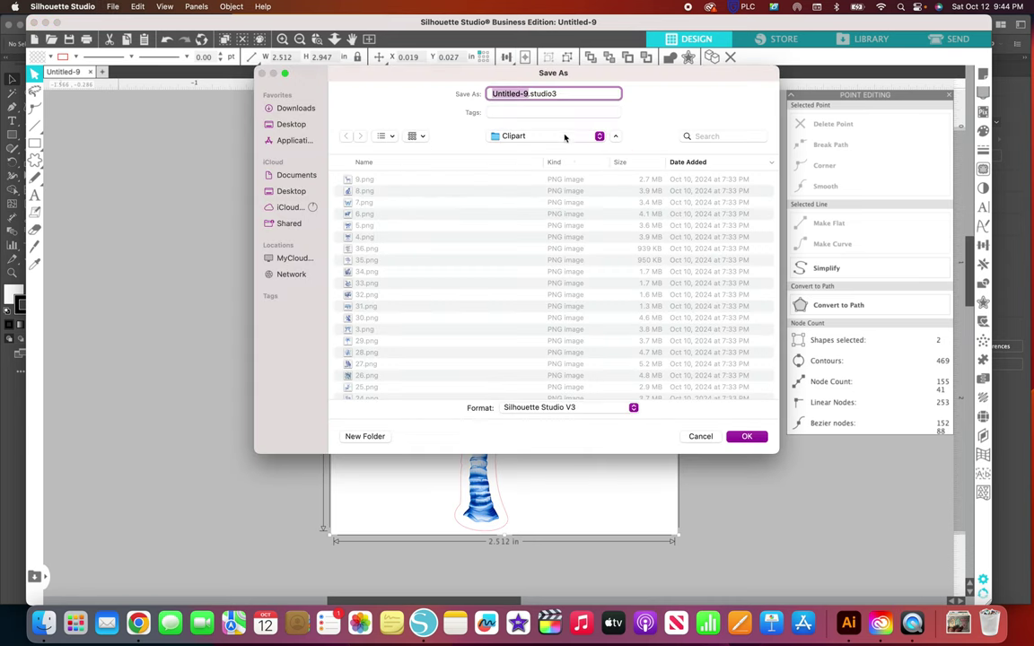
type("tree")
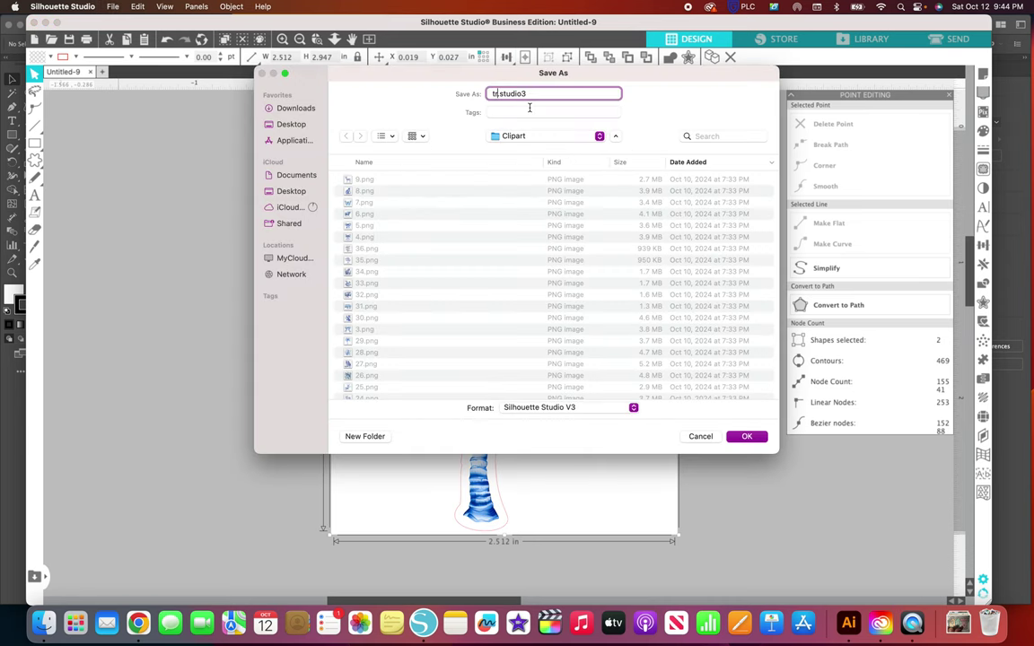
left_click(273, 123)
left_click(569, 406)
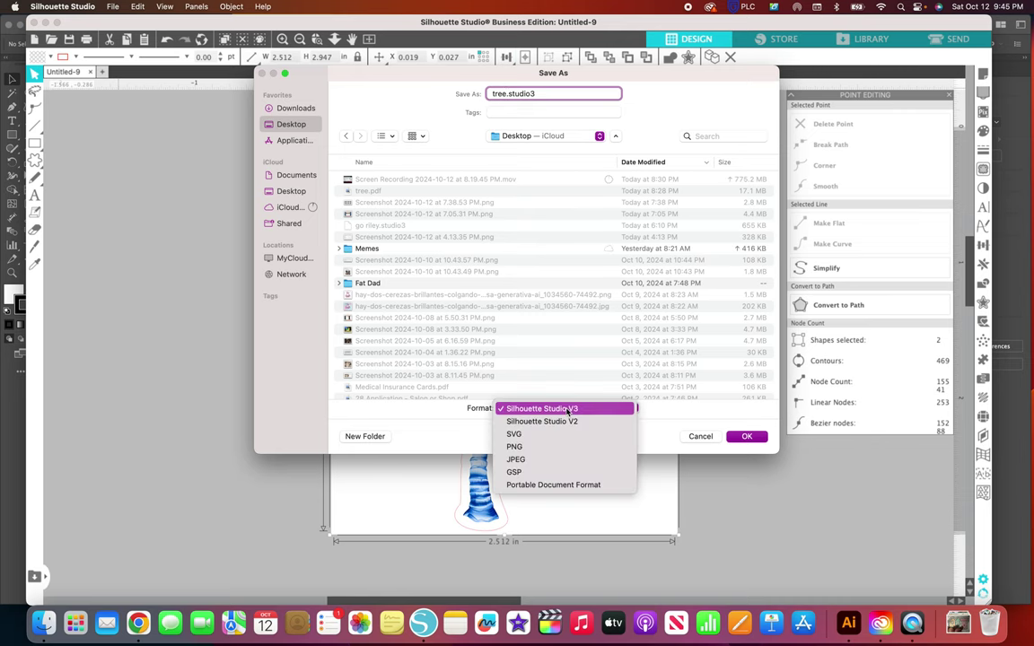
left_click(552, 482)
left_click(747, 437)
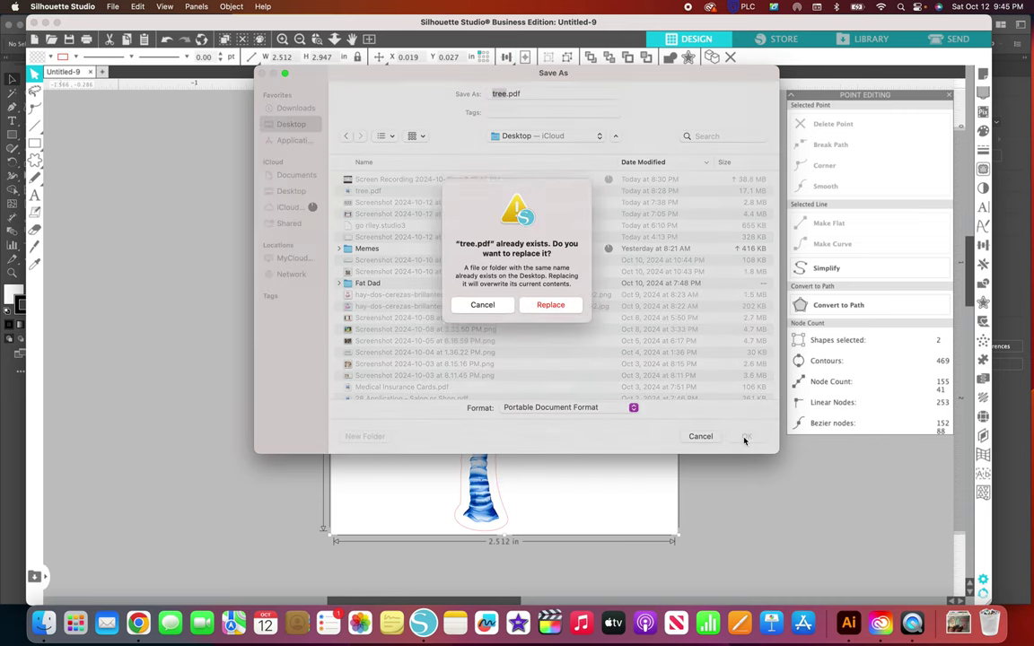
left_click(565, 316)
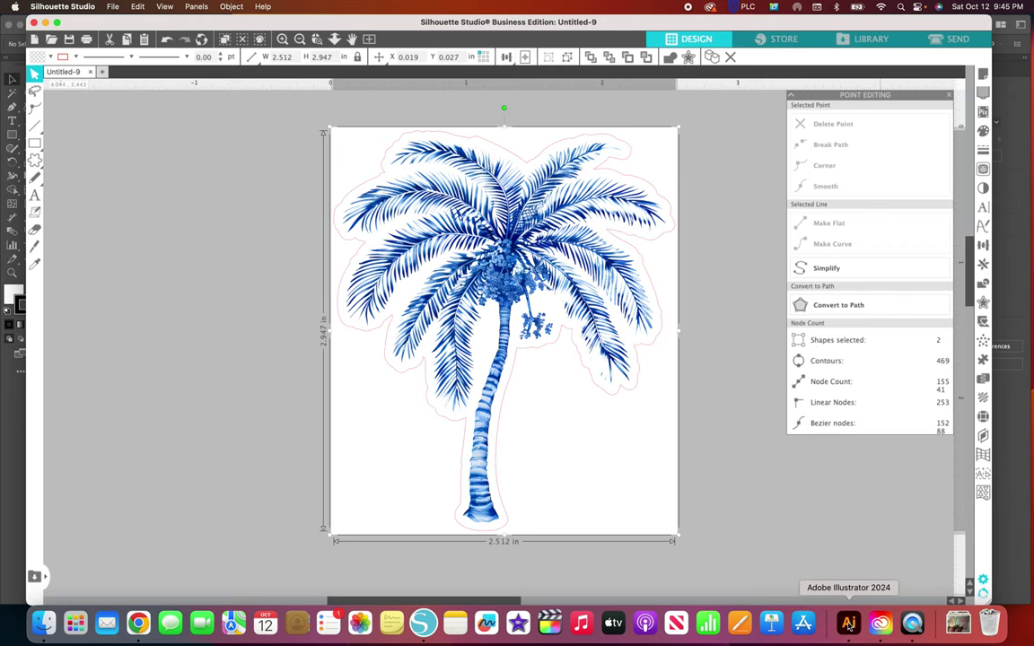
Step: Switch to Illustrator's tree.pdf document and select the entire palm tree group
left_click(849, 623)
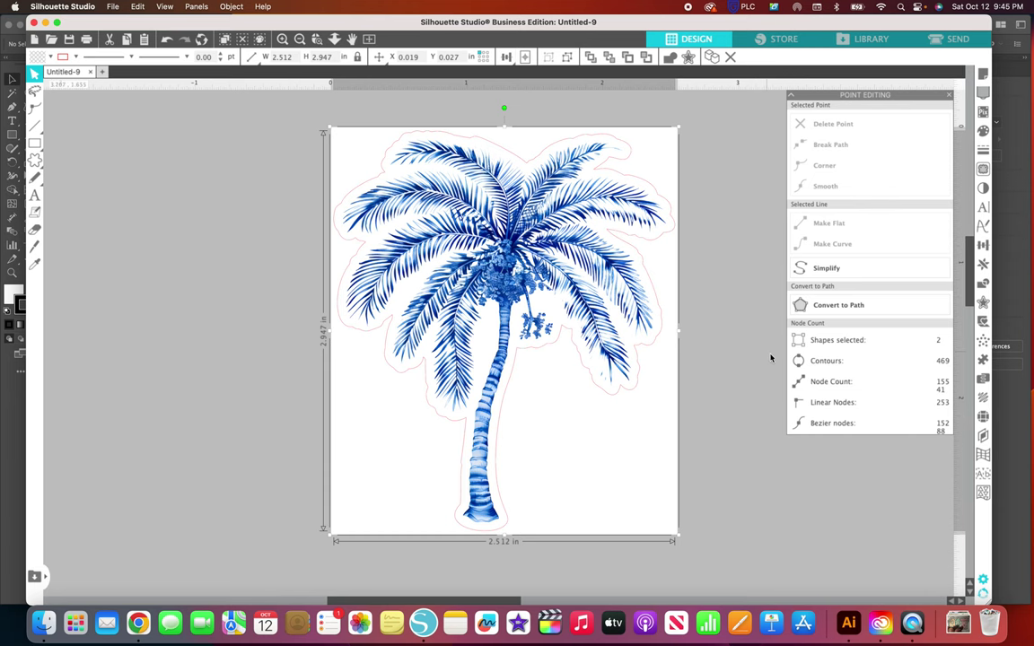
left_click(846, 625)
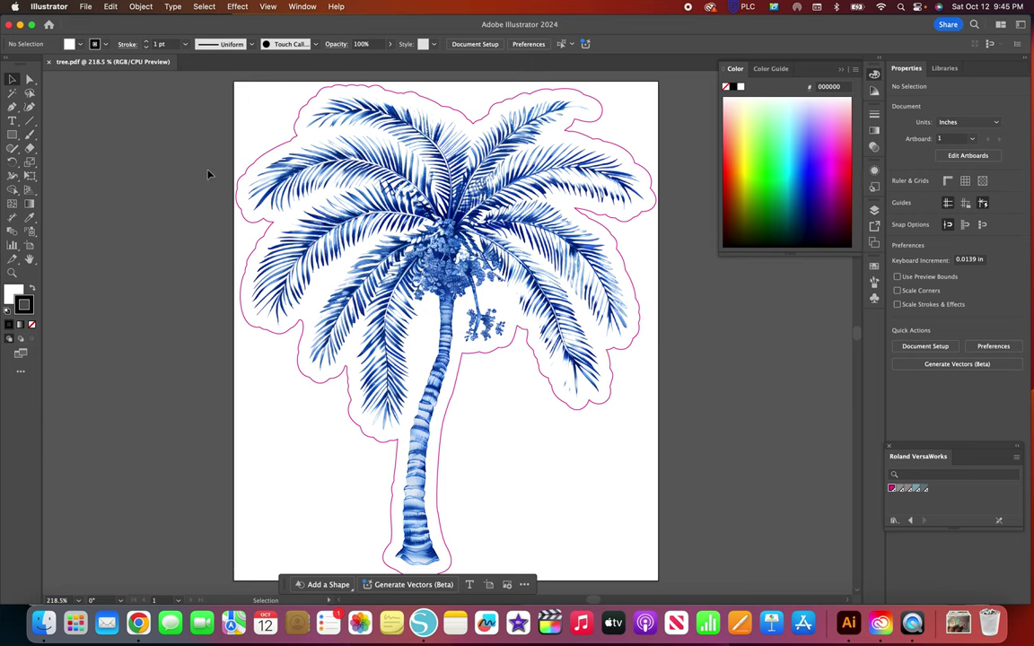
left_click(320, 179)
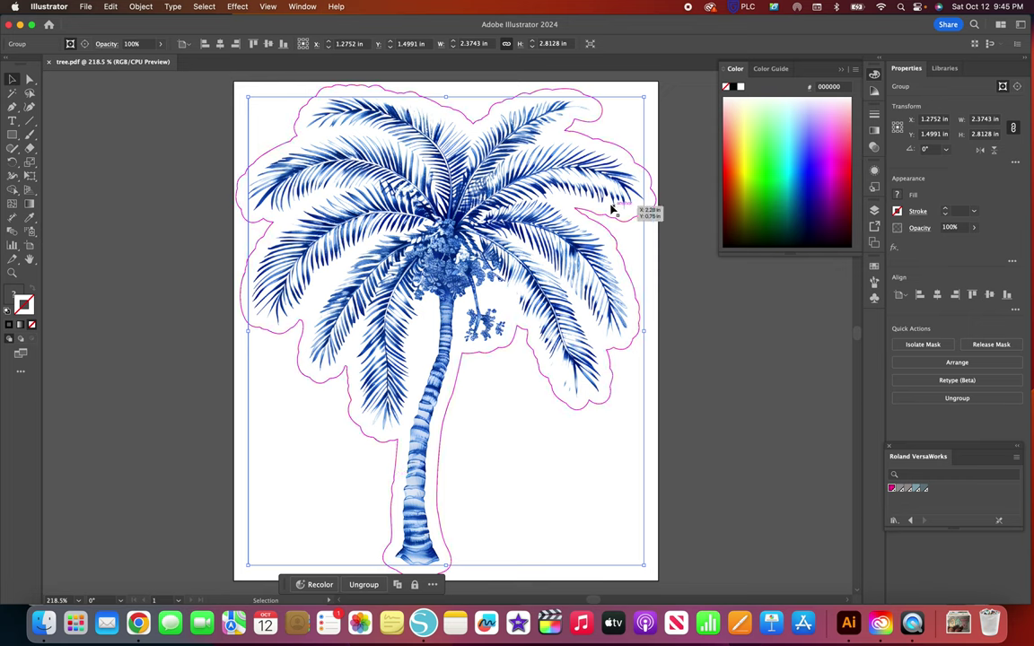
Step: Apply Flatten Transparency to the palm group, keeping overprints and spot colours preserved
left_click(141, 7)
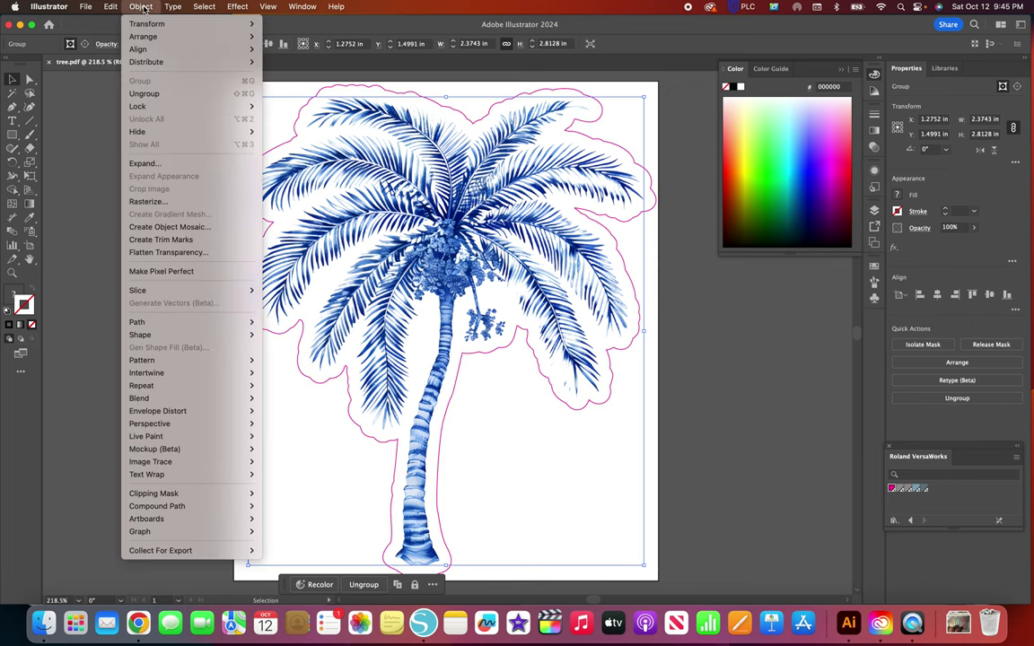
left_click(156, 253)
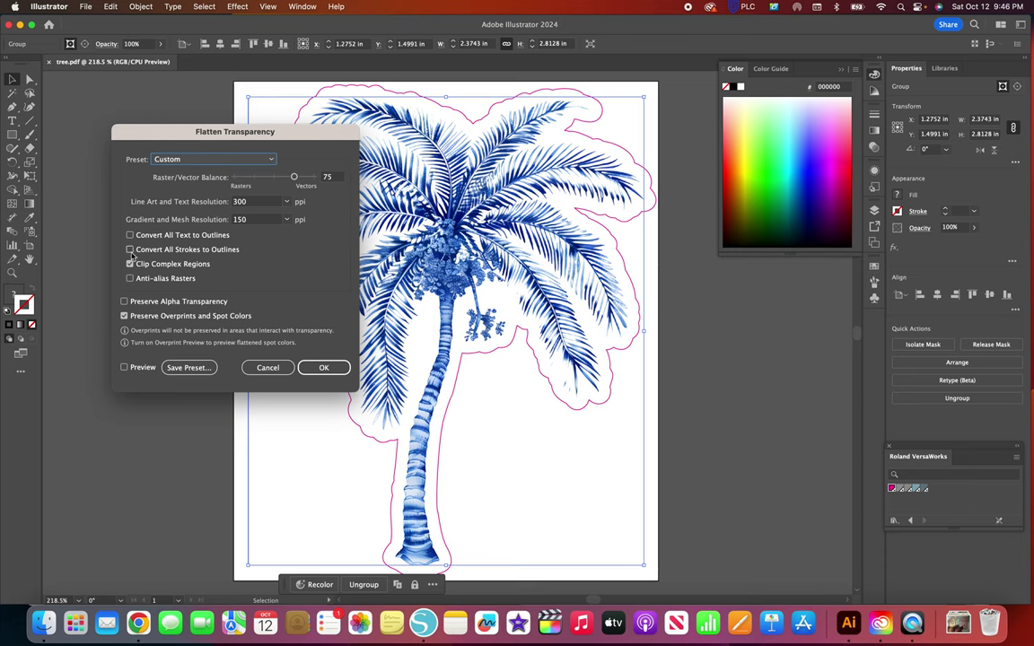
left_click(323, 368)
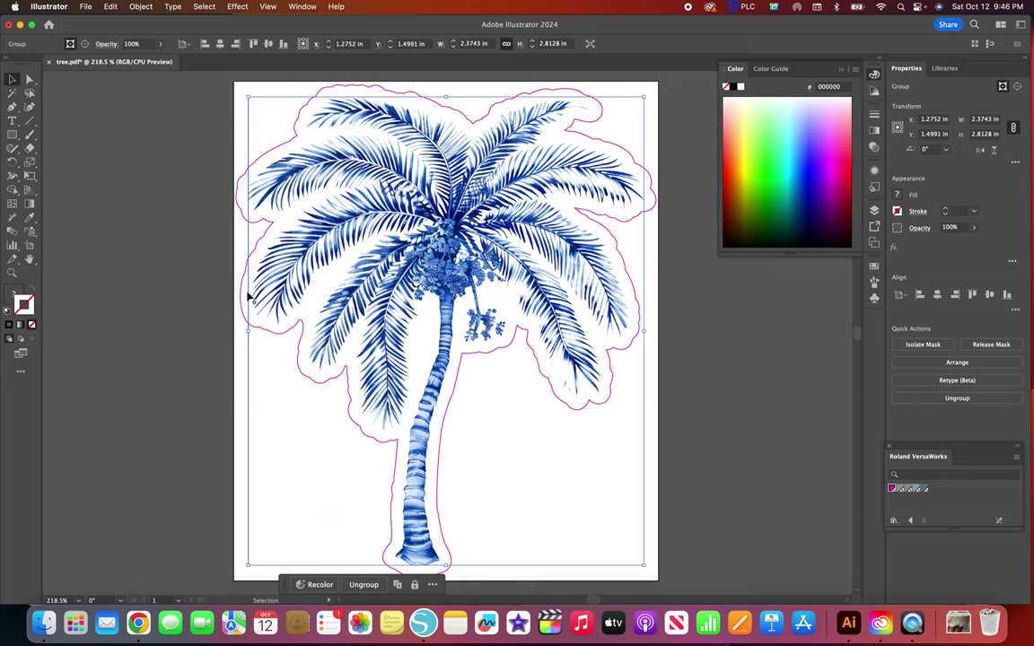
Step: Stroke the offset outline path with the CutContour spot colour swatch
left_click(241, 297)
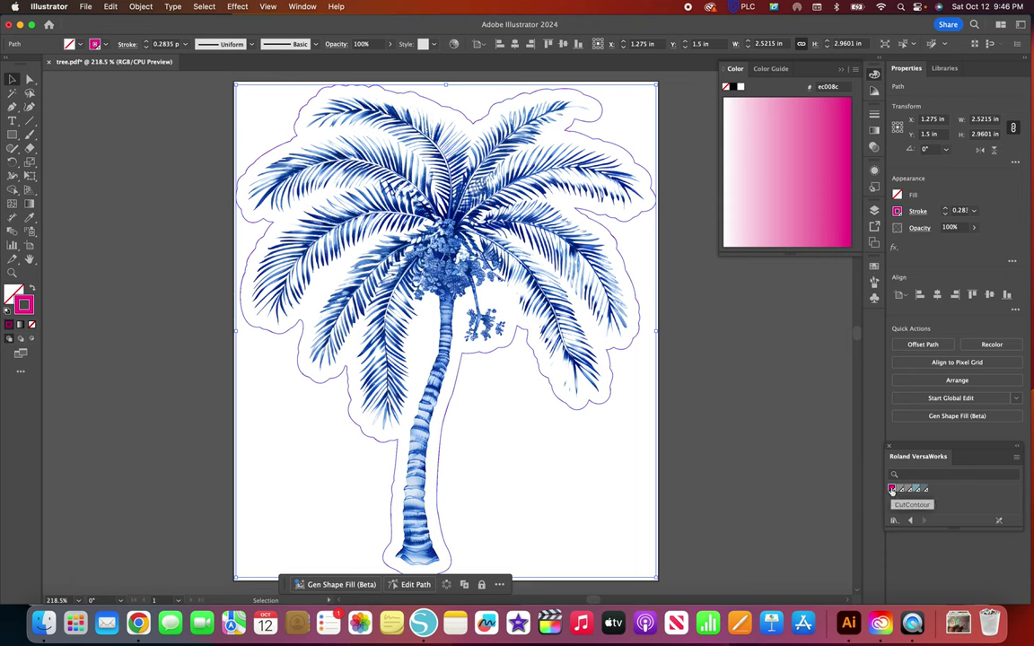
left_click(893, 490)
Step: Save over tree.pdf on the Desktop using the default Adobe PDF preset
left_click(82, 7)
left_click(89, 130)
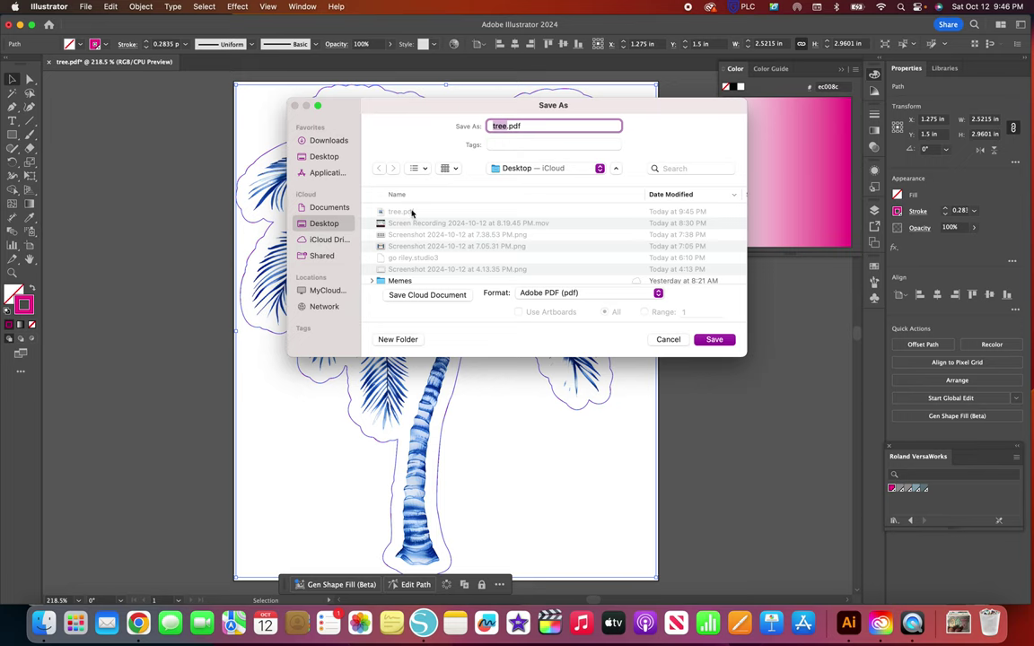
left_click(713, 339)
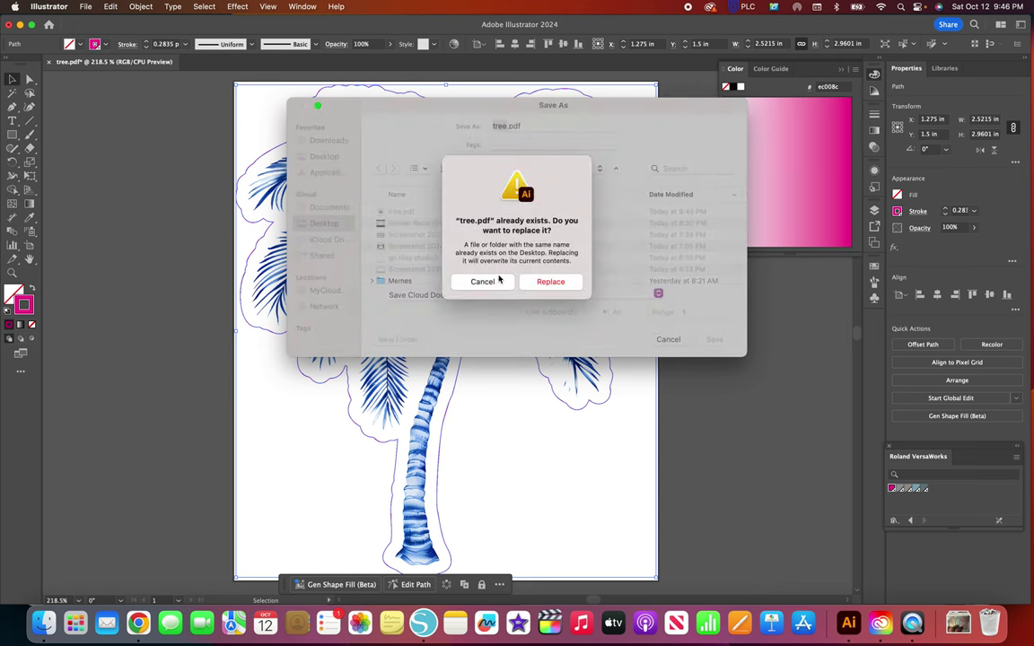
left_click(562, 283)
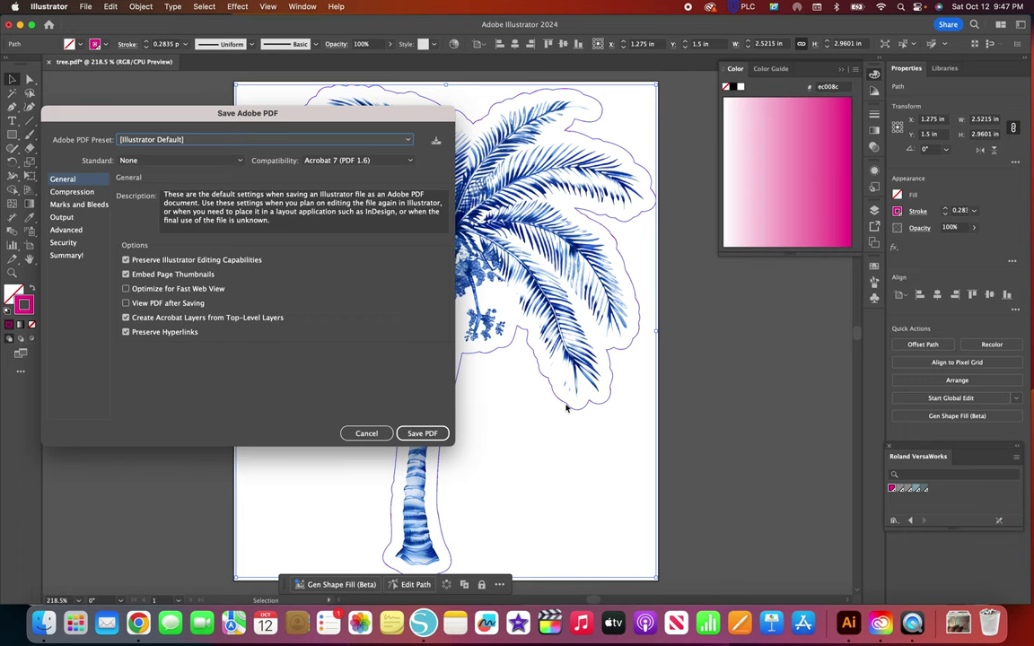
left_click(427, 436)
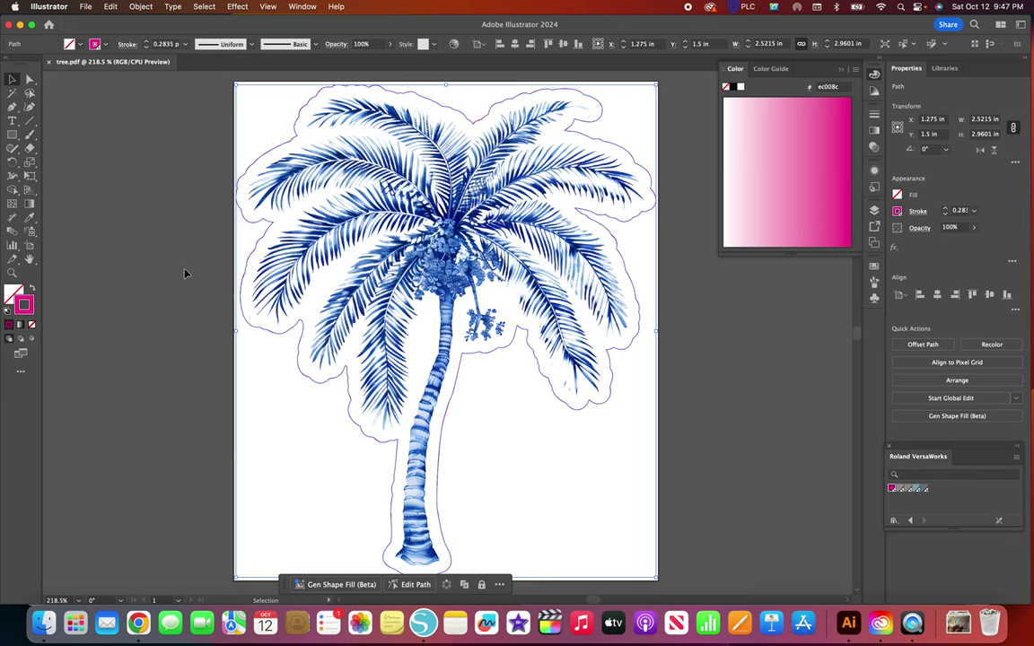
Step: Deselect the CutContour outline so nothing on the tree.pdf canvas is selected
left_click(159, 307)
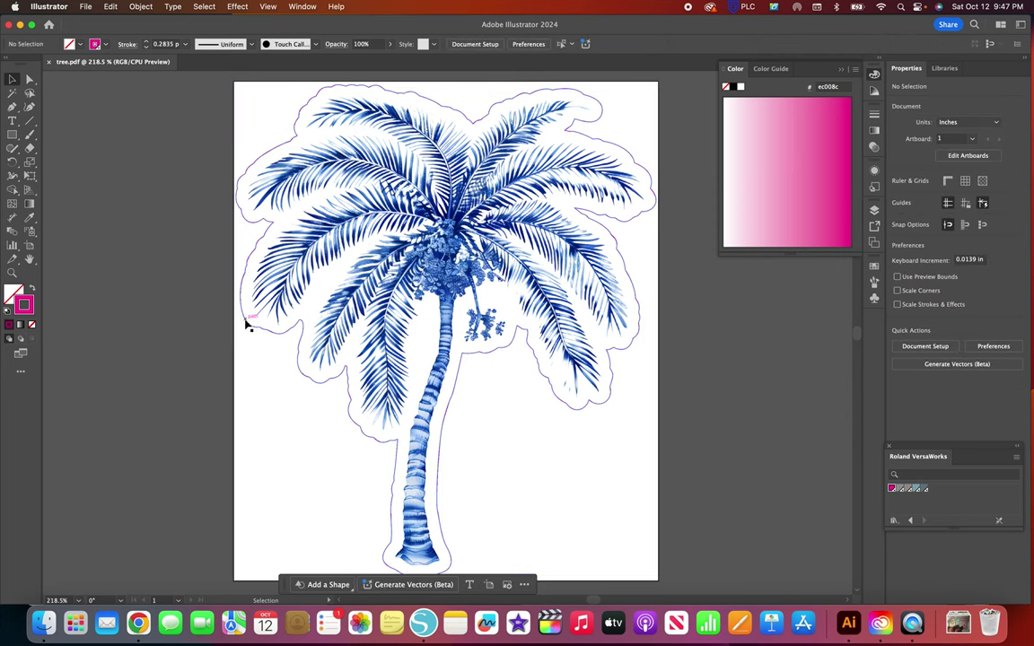